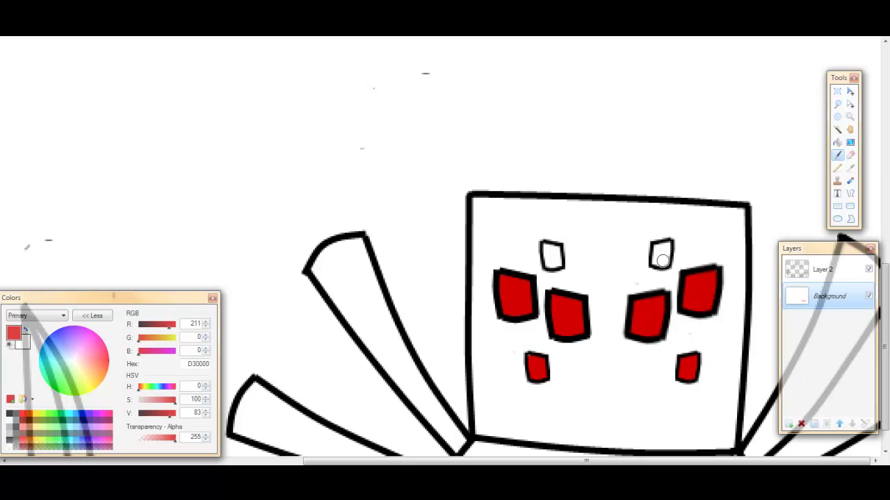
Paint the spider's two small upper eyes red and shade the eyes with reds E20D0D and C40000
{"action": "key", "text": "ctrl+z"}
{"action": "mouse_move", "coordinate": [553, 249]}
{"action": "left_mouse_down"}
{"action": "mouse_move", "coordinate": [555, 264]}
{"action": "mouse_move", "coordinate": [551, 255]}
{"action": "left_mouse_up"}
{"action": "scroll", "coordinate": [445, 278], "scroll_direction": "down", "scroll_amount": 1}
{"action": "scroll", "coordinate": [445, 278], "scroll_direction": "left", "scroll_amount": 1}
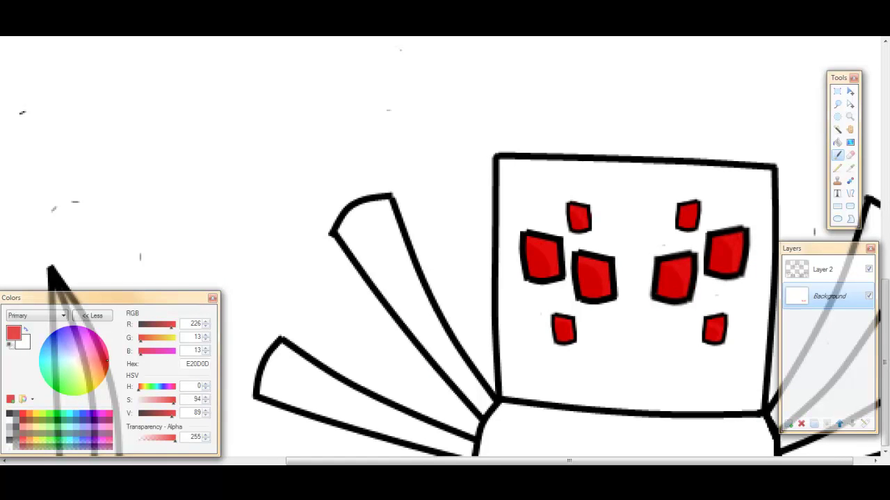
{"action": "left_click", "coordinate": [589, 298]}
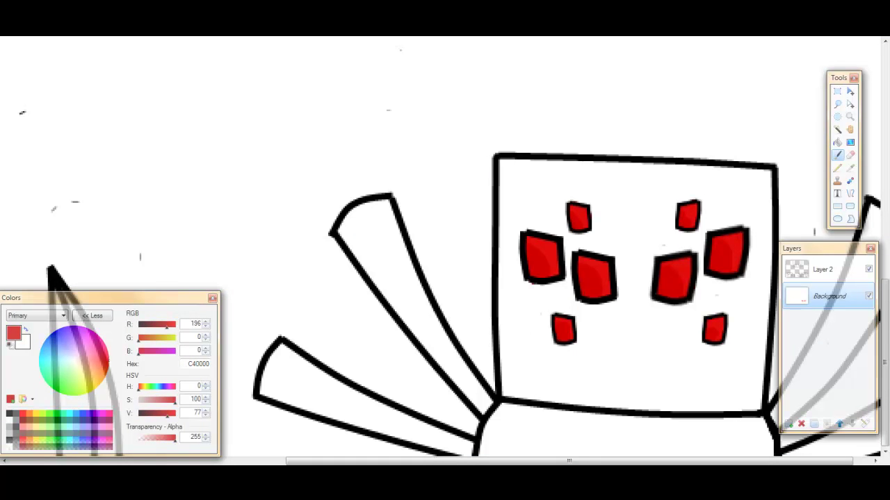
Fill the spider's head with dark brown 211506 around the red eyes
{"action": "scroll", "coordinate": [684, 283], "scroll_direction": "left", "scroll_amount": 1}
{"action": "left_click", "coordinate": [9, 415]}
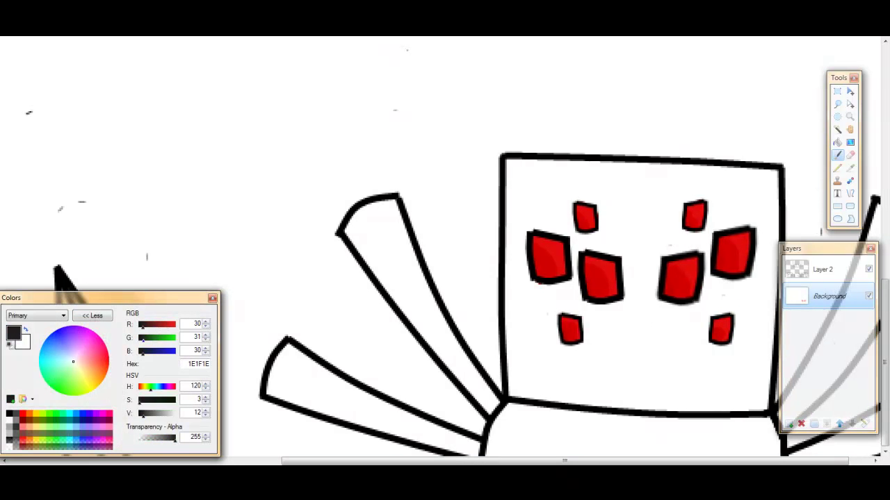
{"action": "left_click", "coordinate": [106, 375]}
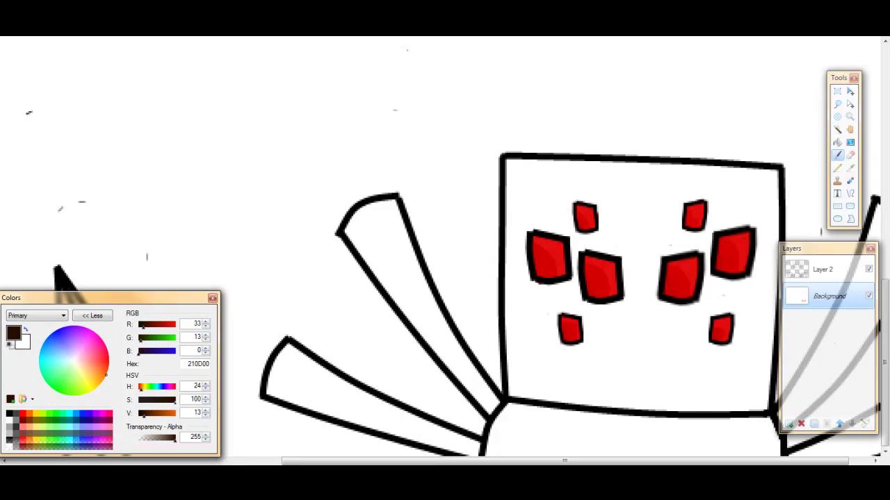
{"action": "left_click_drag", "start_coordinate": [605, 314], "coordinate": [636, 400]}
{"action": "key", "text": "ctrl+z"}
{"action": "left_click_drag", "start_coordinate": [762, 410], "coordinate": [766, 280]}
{"action": "left_click_drag", "start_coordinate": [799, 248], "coordinate": [296, 128]}
{"action": "mouse_move", "coordinate": [765, 285]}
{"action": "left_mouse_down"}
{"action": "mouse_move", "coordinate": [750, 148]}
{"action": "mouse_move", "coordinate": [749, 378]}
{"action": "mouse_move", "coordinate": [750, 285]}
{"action": "mouse_move", "coordinate": [702, 299]}
{"action": "mouse_move", "coordinate": [691, 244]}
{"action": "mouse_move", "coordinate": [708, 221]}
{"action": "left_mouse_up"}
{"action": "mouse_move", "coordinate": [758, 406]}
{"action": "left_mouse_down"}
{"action": "mouse_move", "coordinate": [605, 407]}
{"action": "mouse_move", "coordinate": [518, 344]}
{"action": "mouse_move", "coordinate": [584, 362]}
{"action": "mouse_move", "coordinate": [740, 368]}
{"action": "mouse_move", "coordinate": [584, 379]}
{"action": "mouse_move", "coordinate": [556, 368]}
{"action": "mouse_move", "coordinate": [535, 326]}
{"action": "mouse_move", "coordinate": [510, 379]}
{"action": "left_mouse_up"}
{"action": "mouse_move", "coordinate": [741, 344]}
{"action": "left_mouse_down"}
{"action": "mouse_move", "coordinate": [696, 346]}
{"action": "mouse_move", "coordinate": [705, 312]}
{"action": "mouse_move", "coordinate": [658, 312]}
{"action": "mouse_move", "coordinate": [511, 285]}
{"action": "left_mouse_up"}
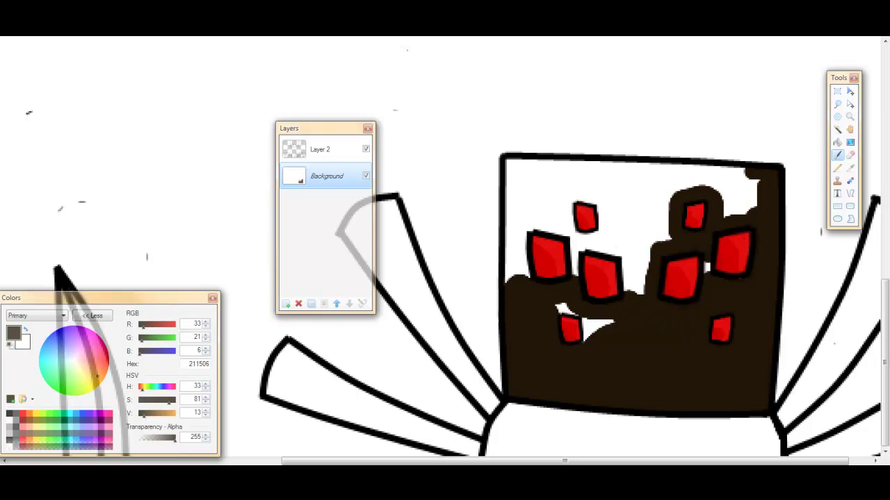
{"action": "mouse_move", "coordinate": [754, 173]}
{"action": "left_mouse_down"}
{"action": "mouse_move", "coordinate": [723, 198]}
{"action": "mouse_move", "coordinate": [643, 170]}
{"action": "mouse_move", "coordinate": [736, 201]}
{"action": "mouse_move", "coordinate": [528, 171]}
{"action": "mouse_move", "coordinate": [514, 278]}
{"action": "left_mouse_up"}
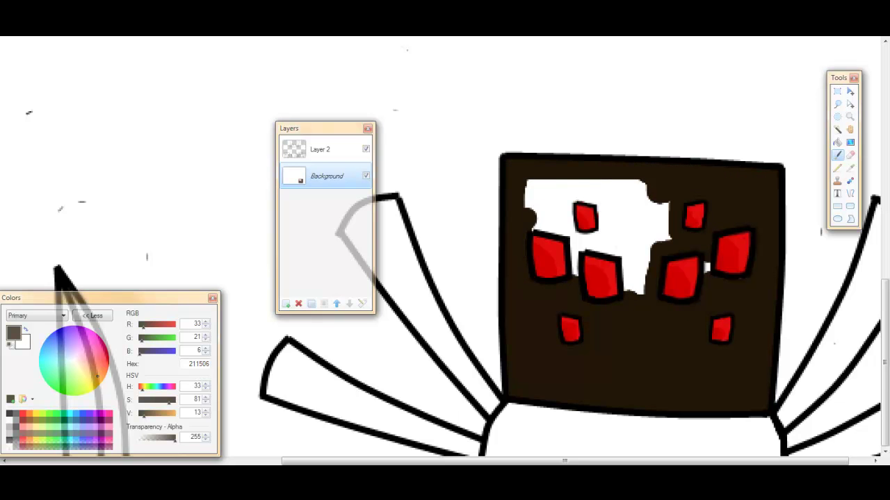
{"action": "mouse_move", "coordinate": [556, 184]}
{"action": "left_mouse_down"}
{"action": "mouse_move", "coordinate": [605, 236]}
{"action": "mouse_move", "coordinate": [528, 198]}
{"action": "mouse_move", "coordinate": [636, 264]}
{"action": "mouse_move", "coordinate": [626, 284]}
{"action": "left_mouse_up"}
{"action": "left_click_drag", "start_coordinate": [574, 236], "coordinate": [574, 266]}
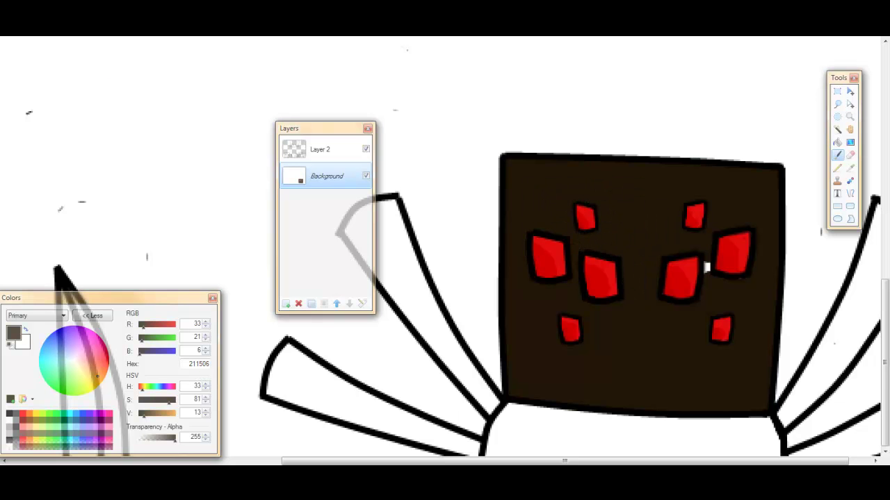
Shade the spider's head with brown 35220A along its right and top edges and near-black 0A0601 along its left and bottom edges
{"action": "left_click", "coordinate": [146, 413]}
{"action": "left_click", "coordinate": [761, 398]}
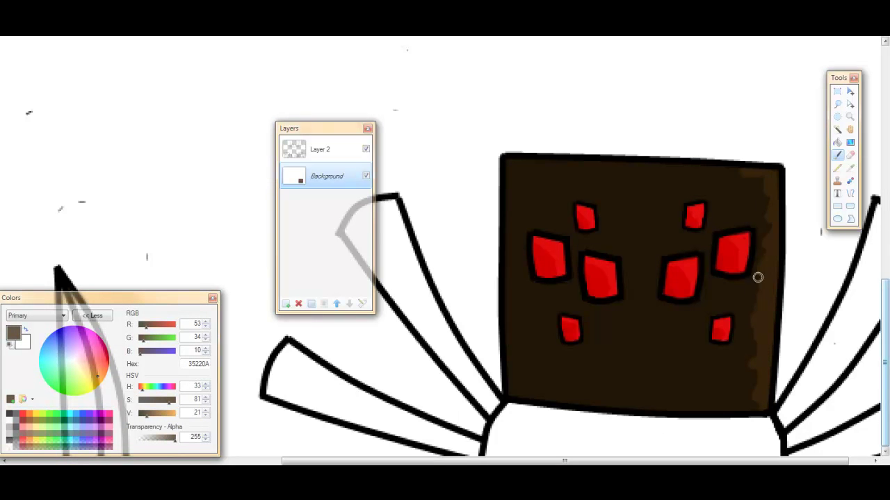
{"action": "left_click_drag", "start_coordinate": [757, 180], "coordinate": [702, 178]}
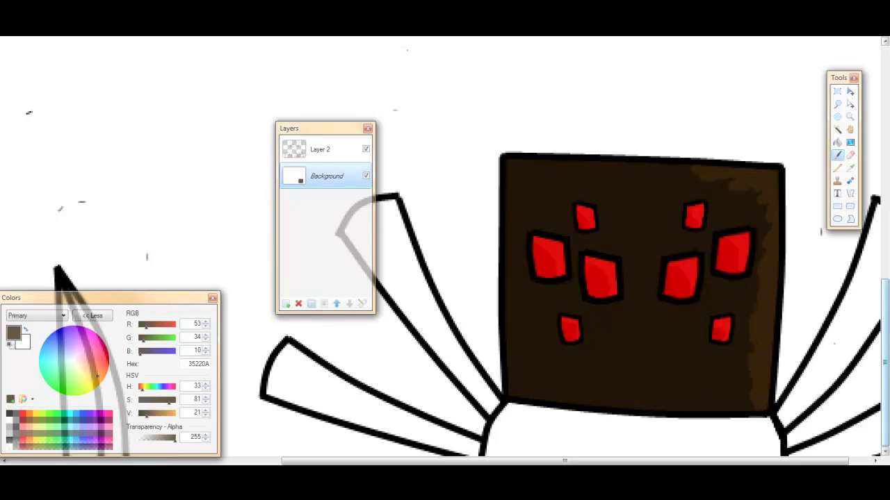
{"action": "left_click", "coordinate": [141, 413]}
{"action": "left_click_drag", "start_coordinate": [531, 398], "coordinate": [510, 296]}
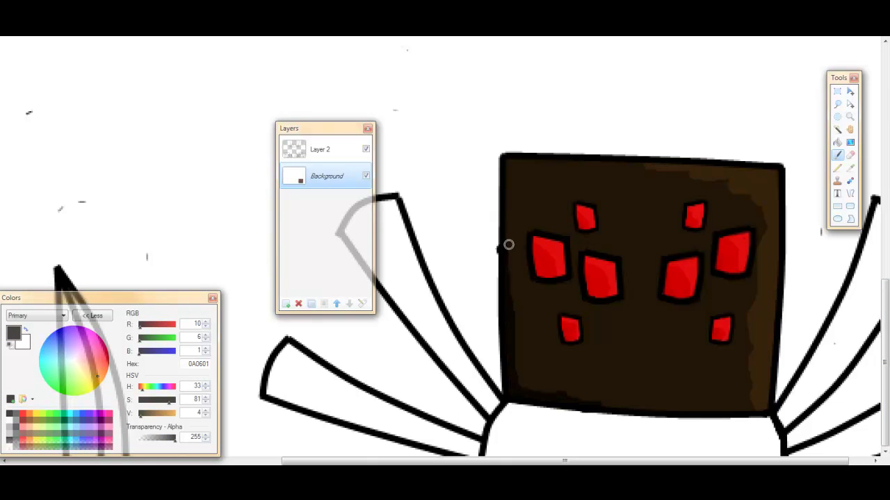
Paint the two legs on the spider's left side with the head's dark brown, 211506
{"action": "scroll", "coordinate": [504, 270], "scroll_direction": "down", "scroll_amount": 3}
{"action": "scroll", "coordinate": [685, 260], "scroll_direction": "up", "scroll_amount": 2}
{"action": "key", "text": "k"}
{"action": "left_click", "coordinate": [598, 410]}
{"action": "mouse_move", "coordinate": [587, 424]}
{"action": "left_mouse_down"}
{"action": "mouse_move", "coordinate": [566, 399]}
{"action": "mouse_move", "coordinate": [513, 279]}
{"action": "mouse_move", "coordinate": [525, 330]}
{"action": "mouse_move", "coordinate": [570, 403]}
{"action": "mouse_move", "coordinate": [495, 299]}
{"action": "left_mouse_up"}
{"action": "mouse_move", "coordinate": [573, 445]}
{"action": "left_mouse_down"}
{"action": "mouse_move", "coordinate": [506, 427]}
{"action": "mouse_move", "coordinate": [434, 381]}
{"action": "mouse_move", "coordinate": [517, 429]}
{"action": "mouse_move", "coordinate": [436, 379]}
{"action": "mouse_move", "coordinate": [429, 411]}
{"action": "mouse_move", "coordinate": [517, 439]}
{"action": "left_mouse_up"}
Paint the legs on the spider's right side and the body below the head dark brown 211506
{"action": "left_click_drag", "start_coordinate": [792, 434], "coordinate": [862, 325]}
{"action": "scroll", "coordinate": [858, 306], "scroll_direction": "up", "scroll_amount": 1}
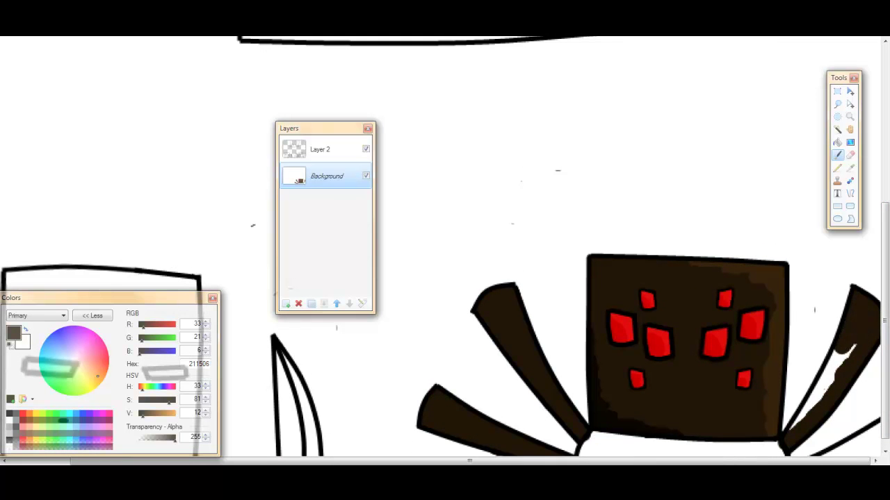
{"action": "left_click_drag", "start_coordinate": [827, 375], "coordinate": [800, 417]}
{"action": "scroll", "coordinate": [799, 417], "scroll_direction": "down", "scroll_amount": 1}
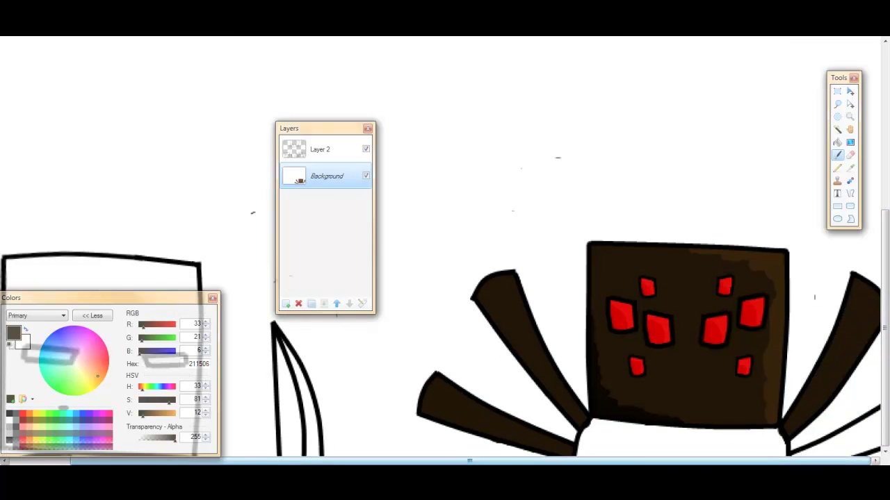
{"action": "left_click_drag", "start_coordinate": [843, 434], "coordinate": [869, 444]}
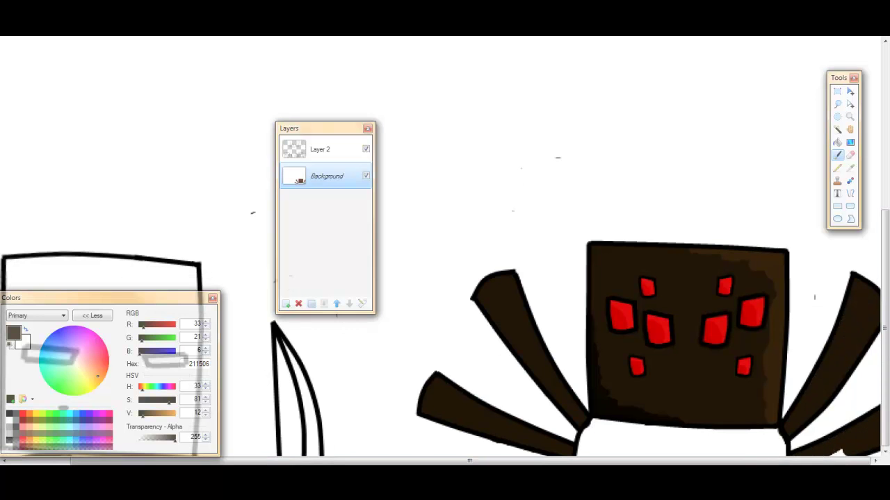
{"action": "mouse_move", "coordinate": [769, 435]}
{"action": "left_mouse_down"}
{"action": "mouse_move", "coordinate": [584, 434]}
{"action": "mouse_move", "coordinate": [702, 445]}
{"action": "left_mouse_up"}
{"action": "left_click_drag", "start_coordinate": [622, 450], "coordinate": [594, 452]}
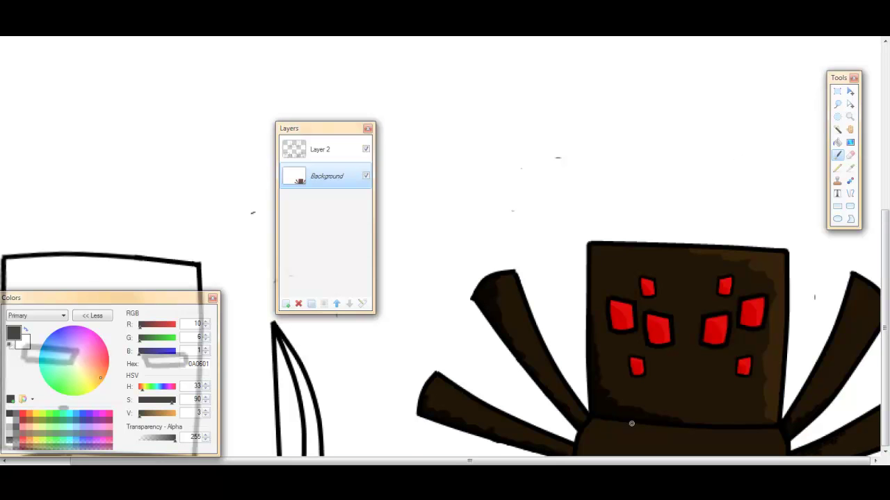
Shade the spider's body and legs with near-black 0A0601 shadows and brown 35220A highlights
{"action": "scroll", "coordinate": [616, 450], "scroll_direction": "left", "scroll_amount": 1}
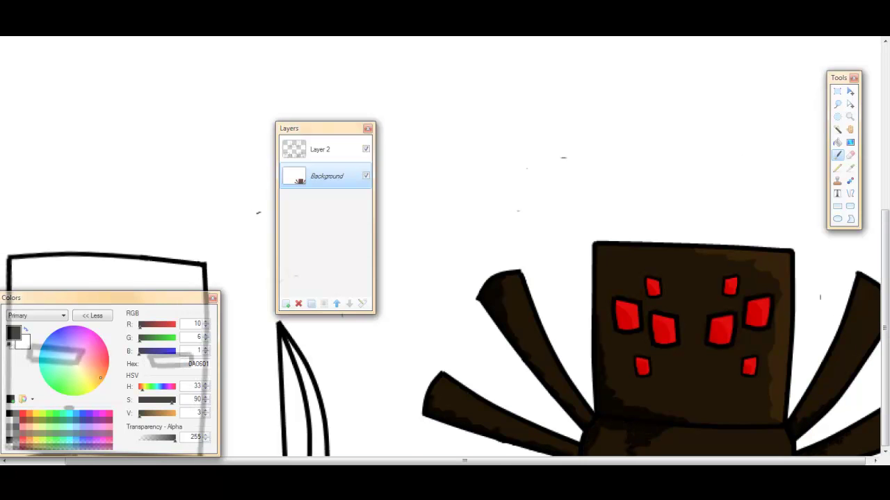
{"action": "left_click", "coordinate": [775, 442]}
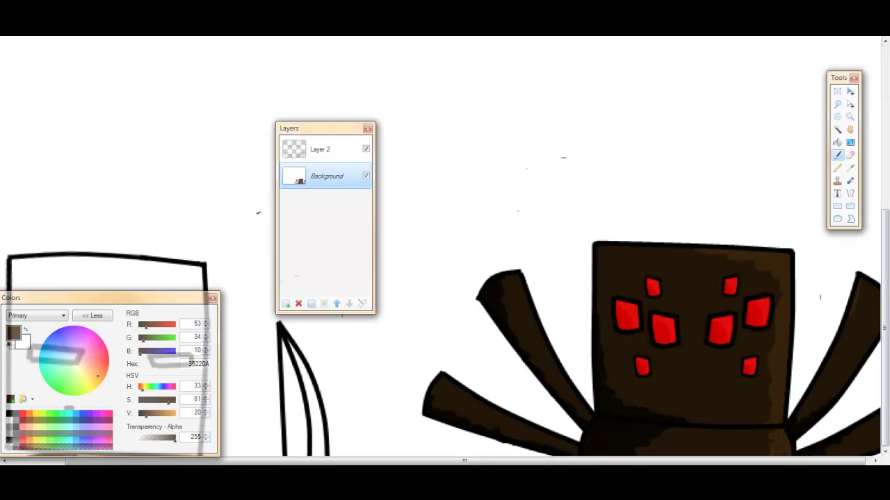
{"action": "scroll", "coordinate": [856, 284], "scroll_direction": "right", "scroll_amount": 1}
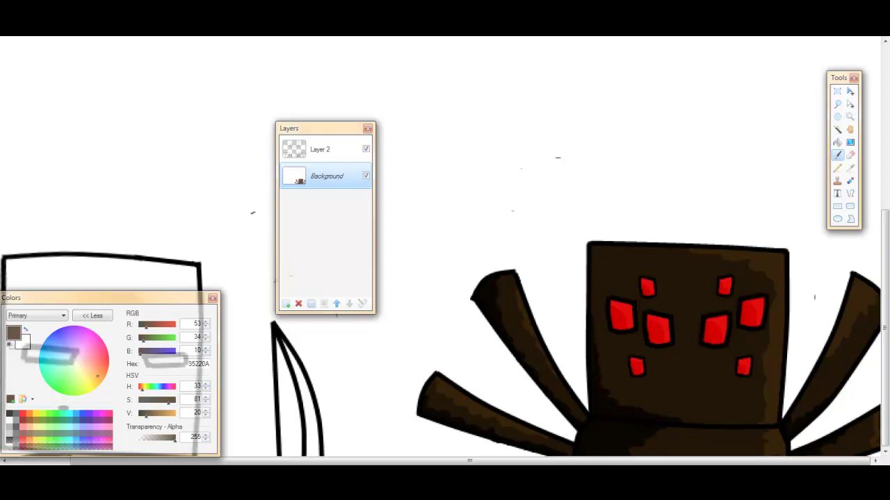
Fill the skeleton's head with grey 828282 using a large brush
{"action": "left_click", "coordinate": [849, 116]}
{"action": "key", "text": "ctrl+b"}
{"action": "left_click_drag", "start_coordinate": [325, 127], "coordinate": [575, 177]}
{"action": "left_click", "coordinate": [641, 126]}
{"action": "left_click", "coordinate": [10, 427]}
{"action": "key", "text": "b"}
{"action": "mouse_move", "coordinate": [486, 101]}
{"action": "left_mouse_down"}
{"action": "mouse_move", "coordinate": [481, 323]}
{"action": "mouse_move", "coordinate": [459, 445]}
{"action": "mouse_move", "coordinate": [368, 251]}
{"action": "mouse_move", "coordinate": [271, 97]}
{"action": "mouse_move", "coordinate": [174, 295]}
{"action": "mouse_move", "coordinate": [811, 214]}
{"action": "left_mouse_up"}
{"action": "mouse_move", "coordinate": [444, 417]}
{"action": "left_mouse_down"}
{"action": "mouse_move", "coordinate": [236, 417]}
{"action": "mouse_move", "coordinate": [422, 397]}
{"action": "mouse_move", "coordinate": [184, 345]}
{"action": "left_mouse_up"}
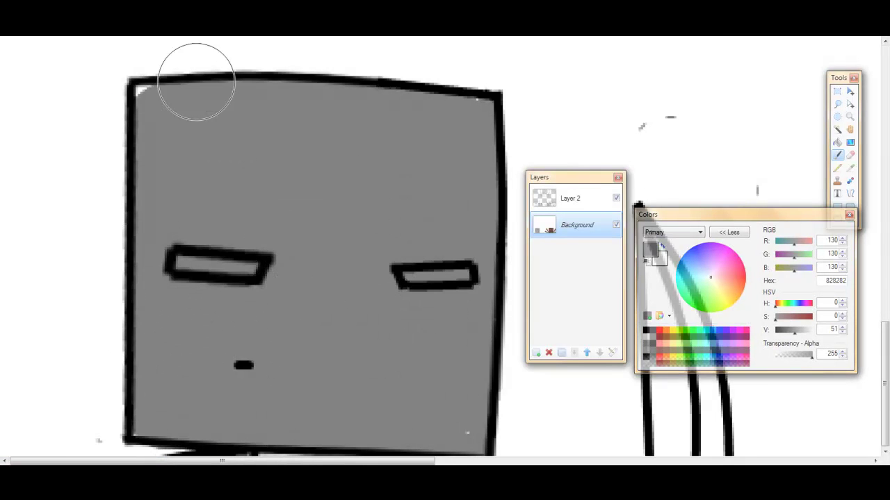
Undo the last stroke and fill the white corners of the skeleton's head with a smaller brush
{"action": "key", "text": "ctrl+z"}
{"action": "key", "text": "bracketleft"}
{"action": "key", "text": "bracketleft"}
{"action": "key", "text": "bracketleft"}
{"action": "key", "text": "bracketleft"}
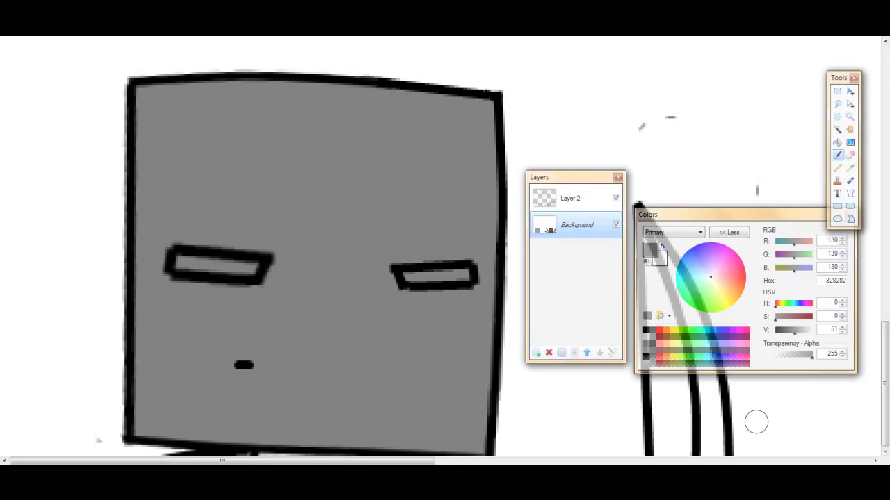
Paint an irregular light grey A8A8A8 highlight along the right and top edges of the skeleton's head
{"action": "left_click_drag", "start_coordinate": [794, 330], "coordinate": [800, 329]}
{"action": "mouse_move", "coordinate": [379, 101]}
{"action": "left_mouse_down"}
{"action": "mouse_move", "coordinate": [486, 119]}
{"action": "mouse_move", "coordinate": [475, 248]}
{"action": "left_mouse_up"}
{"action": "key", "text": "ctrl+z"}
{"action": "mouse_move", "coordinate": [362, 90]}
{"action": "left_mouse_down"}
{"action": "mouse_move", "coordinate": [462, 185]}
{"action": "mouse_move", "coordinate": [490, 319]}
{"action": "mouse_move", "coordinate": [486, 351]}
{"action": "left_mouse_up"}
{"action": "left_click_drag", "start_coordinate": [467, 114], "coordinate": [479, 264]}
{"action": "key", "text": "ctrl+z"}
{"action": "left_click_drag", "start_coordinate": [490, 111], "coordinate": [490, 306]}
{"action": "left_click_drag", "start_coordinate": [452, 111], "coordinate": [473, 208]}
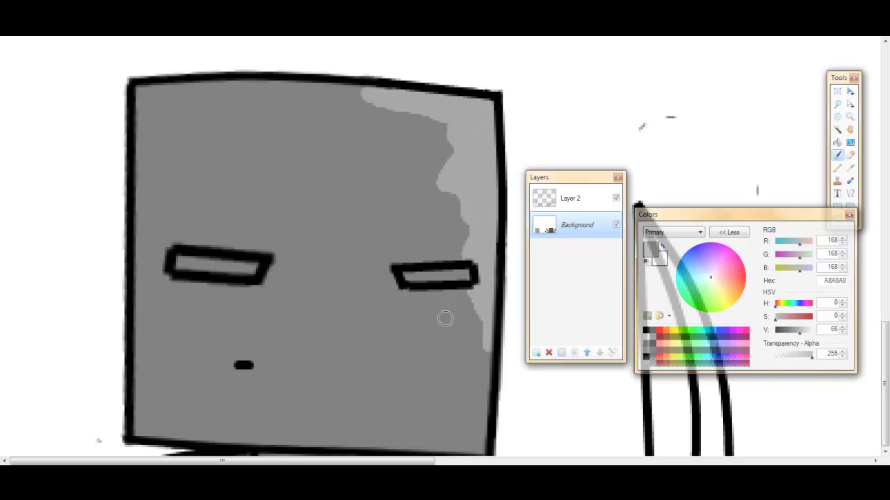
{"action": "left_click_drag", "start_coordinate": [470, 312], "coordinate": [489, 375]}
{"action": "mouse_move", "coordinate": [378, 103]}
{"action": "left_mouse_down"}
{"action": "mouse_move", "coordinate": [334, 87]}
{"action": "mouse_move", "coordinate": [267, 86]}
{"action": "left_mouse_up"}
Shade the bottom and left edges of the skeleton's head with darker grey 6B6B6B
{"action": "left_click_drag", "start_coordinate": [799, 330], "coordinate": [790, 330]}
{"action": "left_click_drag", "start_coordinate": [281, 438], "coordinate": [139, 362]}
{"action": "mouse_move", "coordinate": [139, 285]}
{"action": "left_mouse_down"}
{"action": "mouse_move", "coordinate": [208, 417]}
{"action": "mouse_move", "coordinate": [148, 199]}
{"action": "mouse_move", "coordinate": [160, 340]}
{"action": "mouse_move", "coordinate": [137, 145]}
{"action": "left_mouse_up"}
Fill both of the skeleton's narrow eyes with near-black
{"action": "scroll", "coordinate": [445, 250], "scroll_direction": "down", "scroll_amount": 3}
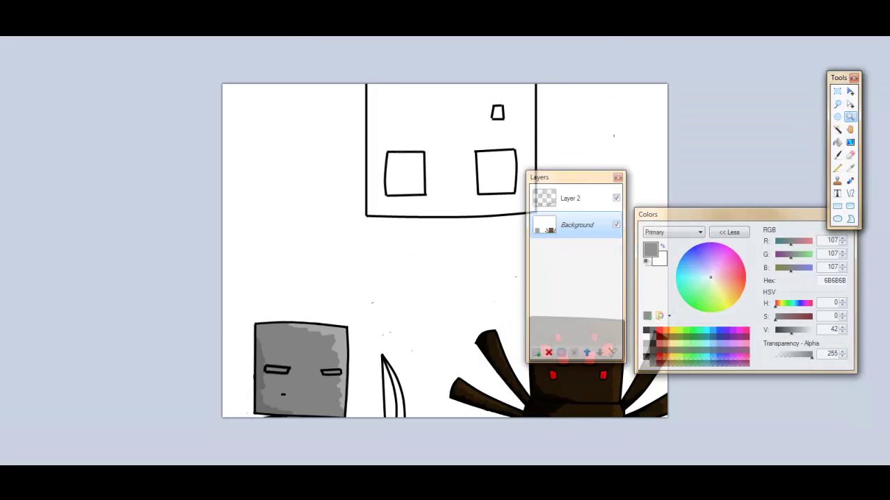
{"action": "scroll", "coordinate": [278, 278], "scroll_direction": "up", "scroll_amount": 3}
{"action": "left_click_drag", "start_coordinate": [306, 320], "coordinate": [354, 320]}
{"action": "left_click_drag", "start_coordinate": [132, 312], "coordinate": [196, 314]}
Select the bow outline on Layer 2, tilt it slightly beside the skeleton's head, and deselect it
{"action": "left_click", "coordinate": [616, 225]}
{"action": "left_click", "coordinate": [570, 198]}
{"action": "left_click", "coordinate": [837, 91]}
{"action": "left_click_drag", "start_coordinate": [414, 240], "coordinate": [592, 457]}
{"action": "left_click_drag", "start_coordinate": [452, 252], "coordinate": [580, 457]}
{"action": "left_click", "coordinate": [849, 91]}
{"action": "left_click_drag", "start_coordinate": [515, 348], "coordinate": [490, 375]}
{"action": "key", "text": "ctrl+d"}
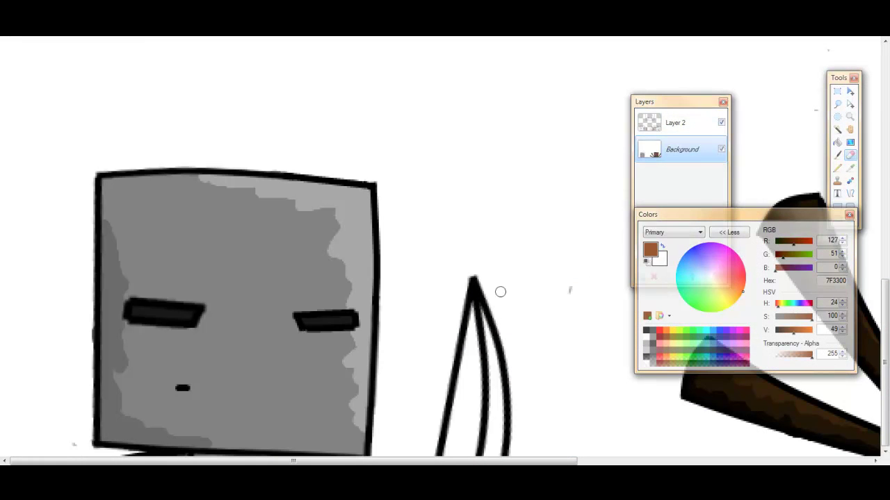
Paint the bow's curved limb brown 7F3300 and shade it with darker browns, including 772F00
{"action": "mouse_move", "coordinate": [489, 310]}
{"action": "left_mouse_down"}
{"action": "mouse_move", "coordinate": [496, 444]}
{"action": "mouse_move", "coordinate": [490, 380]}
{"action": "mouse_move", "coordinate": [496, 410]}
{"action": "left_mouse_up"}
{"action": "left_click", "coordinate": [784, 329]}
{"action": "left_click_drag", "start_coordinate": [495, 445], "coordinate": [483, 312]}
{"action": "left_click", "coordinate": [786, 330]}
{"action": "left_click", "coordinate": [788, 329]}
{"action": "left_click", "coordinate": [792, 329]}
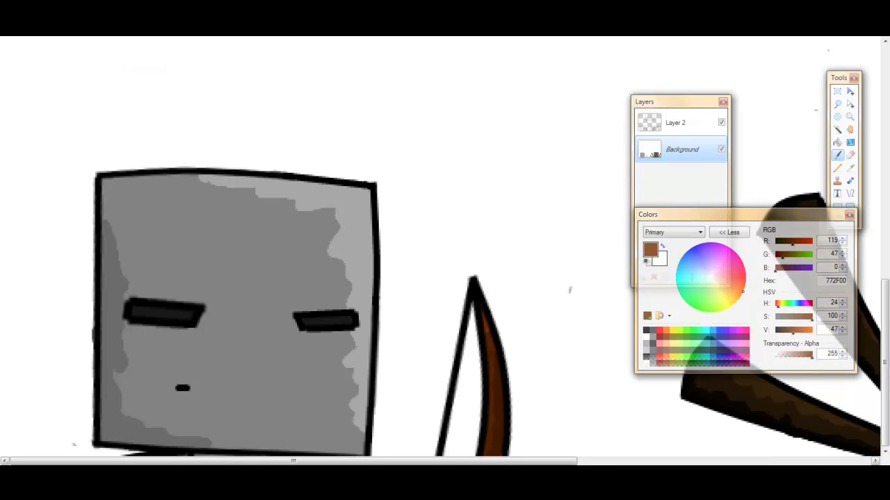
Fill the large slime face with green 5FAD00
{"action": "key", "text": "ctrl+minus"}
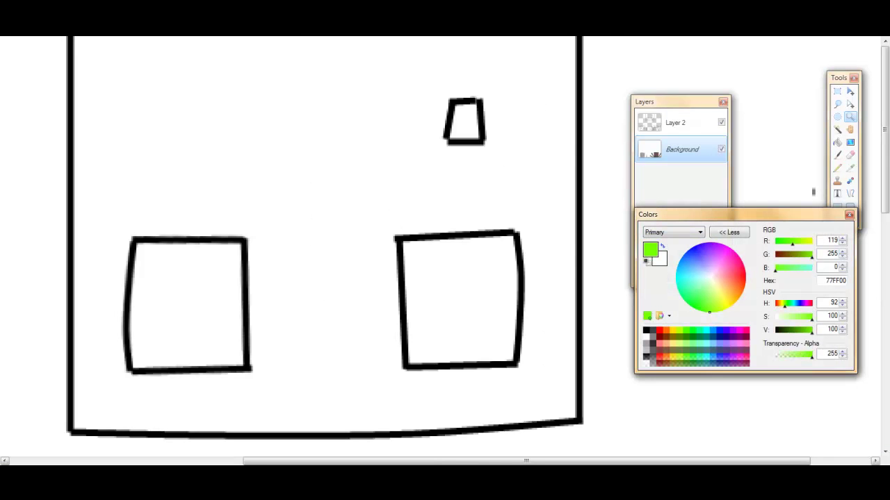
{"action": "left_click", "coordinate": [711, 311]}
{"action": "left_click", "coordinate": [837, 155]}
{"action": "mouse_move", "coordinate": [526, 379]}
{"action": "left_mouse_down"}
{"action": "mouse_move", "coordinate": [535, 48]}
{"action": "mouse_move", "coordinate": [528, 389]}
{"action": "mouse_move", "coordinate": [104, 389]}
{"action": "mouse_move", "coordinate": [109, 184]}
{"action": "mouse_move", "coordinate": [250, 84]}
{"action": "mouse_move", "coordinate": [201, 292]}
{"action": "mouse_move", "coordinate": [319, 174]}
{"action": "mouse_move", "coordinate": [236, 428]}
{"action": "mouse_move", "coordinate": [417, 422]}
{"action": "mouse_move", "coordinate": [570, 376]}
{"action": "left_mouse_up"}
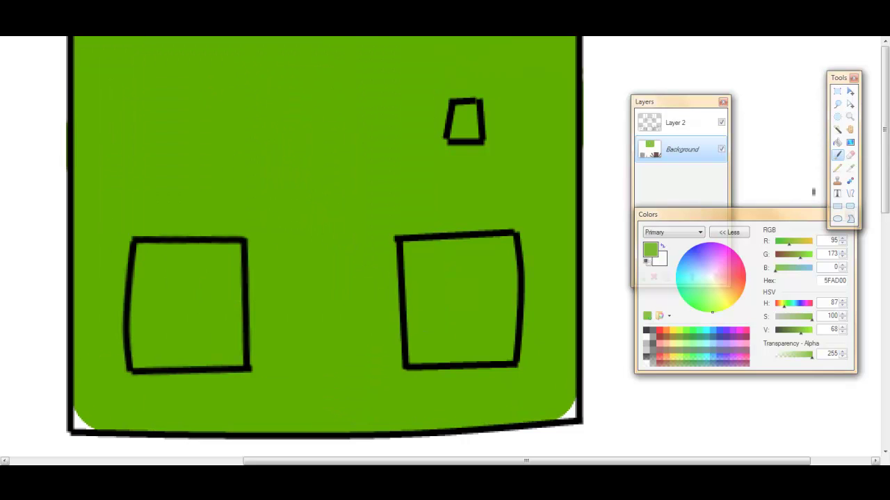
Paint the inner area of the slime's face with darker green 4A8700
{"action": "left_click_drag", "start_coordinate": [799, 329], "coordinate": [794, 330]}
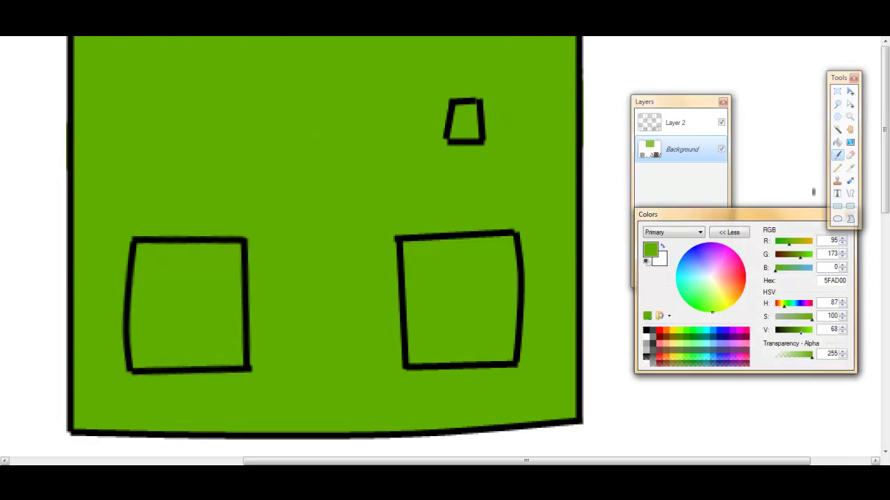
{"action": "mouse_move", "coordinate": [458, 347]}
{"action": "left_mouse_down"}
{"action": "mouse_move", "coordinate": [441, 50]}
{"action": "mouse_move", "coordinate": [480, 182]}
{"action": "mouse_move", "coordinate": [477, 323]}
{"action": "left_mouse_up"}
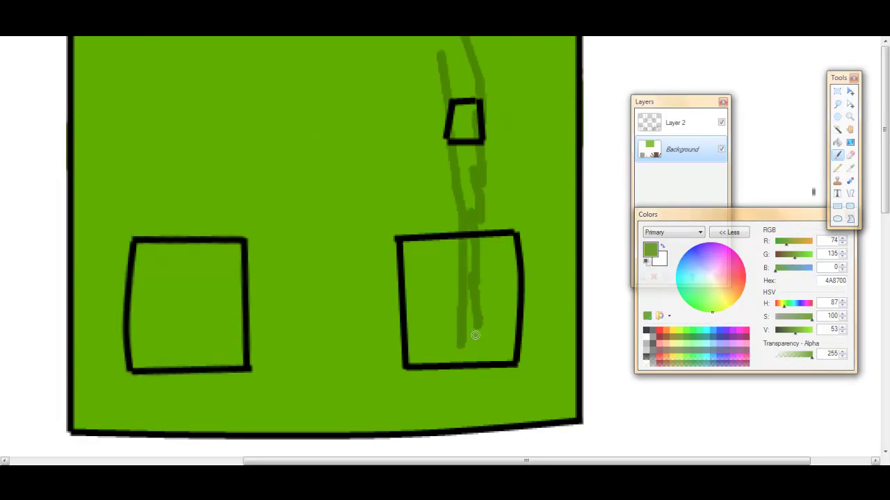
{"action": "left_click_drag", "start_coordinate": [409, 341], "coordinate": [225, 334]}
{"action": "left_click_drag", "start_coordinate": [170, 319], "coordinate": [179, 38]}
{"action": "mouse_move", "coordinate": [189, 136]}
{"action": "left_mouse_down"}
{"action": "mouse_move", "coordinate": [187, 40]}
{"action": "mouse_move", "coordinate": [401, 347]}
{"action": "left_mouse_up"}
{"action": "mouse_move", "coordinate": [495, 76]}
{"action": "left_mouse_down"}
{"action": "mouse_move", "coordinate": [477, 357]}
{"action": "mouse_move", "coordinate": [486, 42]}
{"action": "mouse_move", "coordinate": [500, 236]}
{"action": "mouse_move", "coordinate": [139, 62]}
{"action": "left_mouse_up"}
{"action": "left_click_drag", "start_coordinate": [208, 104], "coordinate": [320, 139]}
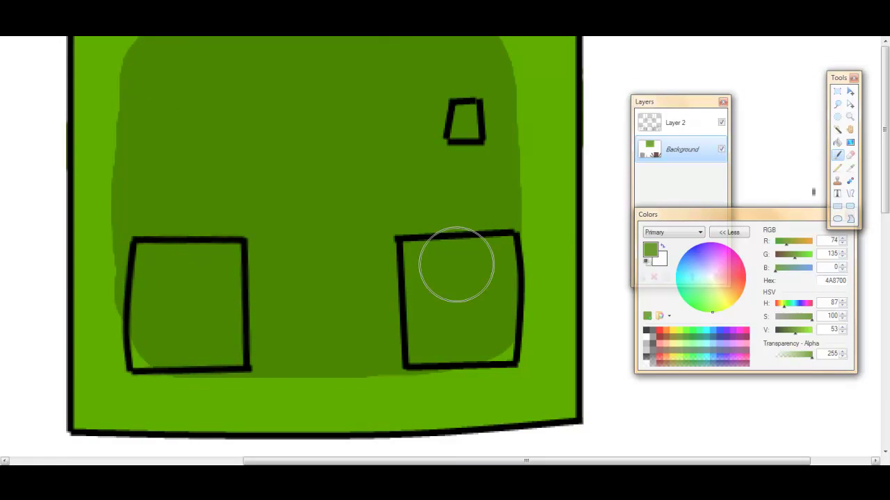
Fill the slime's two large squares and the small shape with very dark green 2A4C00
{"action": "left_click", "coordinate": [786, 330]}
{"action": "mouse_move", "coordinate": [230, 290]}
{"action": "left_mouse_down"}
{"action": "mouse_move", "coordinate": [142, 327]}
{"action": "mouse_move", "coordinate": [153, 347]}
{"action": "left_mouse_up"}
{"action": "mouse_move", "coordinate": [410, 250]}
{"action": "left_mouse_down"}
{"action": "mouse_move", "coordinate": [515, 271]}
{"action": "mouse_move", "coordinate": [417, 347]}
{"action": "left_mouse_up"}
{"action": "key", "text": "ctrl+z"}
{"action": "left_click_drag", "start_coordinate": [483, 268], "coordinate": [492, 317]}
{"action": "mouse_move", "coordinate": [500, 254]}
{"action": "left_mouse_down"}
{"action": "mouse_move", "coordinate": [417, 334]}
{"action": "mouse_move", "coordinate": [441, 327]}
{"action": "left_mouse_up"}
{"action": "left_click_drag", "start_coordinate": [461, 115], "coordinate": [464, 126]}
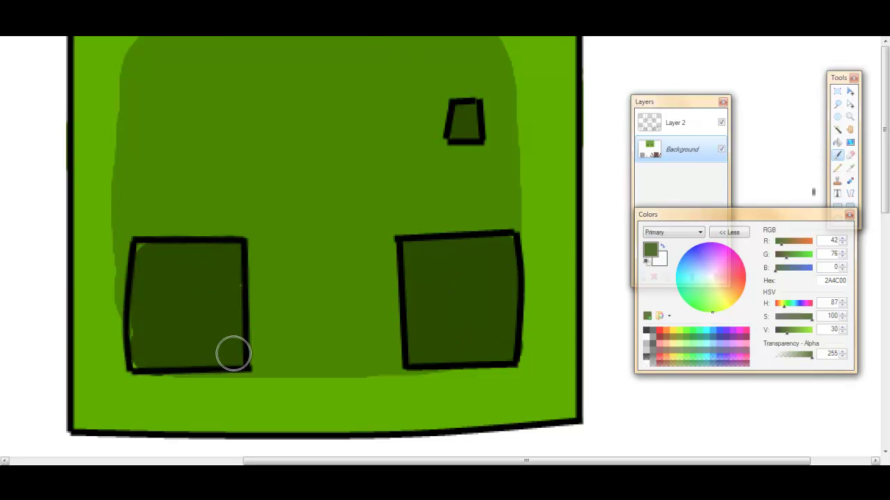
Paint an irregular bright green 74D300 highlight down the slime's right edge, redoing the strokes that spread too far inward
{"action": "left_click", "coordinate": [850, 168]}
{"action": "left_click_drag", "start_coordinate": [786, 329], "coordinate": [805, 329]}
{"action": "left_click", "coordinate": [837, 155]}
{"action": "mouse_move", "coordinate": [566, 43]}
{"action": "left_mouse_down"}
{"action": "mouse_move", "coordinate": [564, 249]}
{"action": "mouse_move", "coordinate": [518, 50]}
{"action": "mouse_move", "coordinate": [566, 332]}
{"action": "left_mouse_up"}
{"action": "left_click_drag", "start_coordinate": [531, 54], "coordinate": [536, 146]}
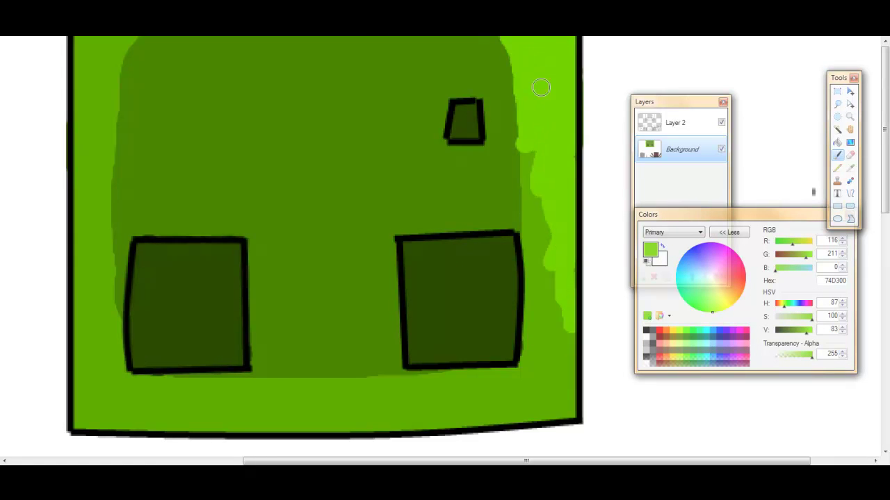
{"action": "left_click_drag", "start_coordinate": [805, 332], "coordinate": [798, 332]}
{"action": "mouse_move", "coordinate": [504, 43]}
{"action": "left_mouse_down"}
{"action": "mouse_move", "coordinate": [473, 43]}
{"action": "mouse_move", "coordinate": [495, 70]}
{"action": "mouse_move", "coordinate": [507, 161]}
{"action": "left_mouse_up"}
{"action": "key", "text": "ctrl+z"}
{"action": "key", "text": "ctrl+z"}
{"action": "key", "text": "ctrl+z"}
{"action": "left_click_drag", "start_coordinate": [537, 52], "coordinate": [567, 340]}
Shade the slime's bottom and left edges with darker green 569E00
{"action": "left_click_drag", "start_coordinate": [806, 332], "coordinate": [798, 331]}
{"action": "mouse_move", "coordinate": [285, 426]}
{"action": "left_mouse_down"}
{"action": "mouse_move", "coordinate": [160, 416]}
{"action": "mouse_move", "coordinate": [87, 306]}
{"action": "mouse_move", "coordinate": [80, 199]}
{"action": "left_mouse_up"}
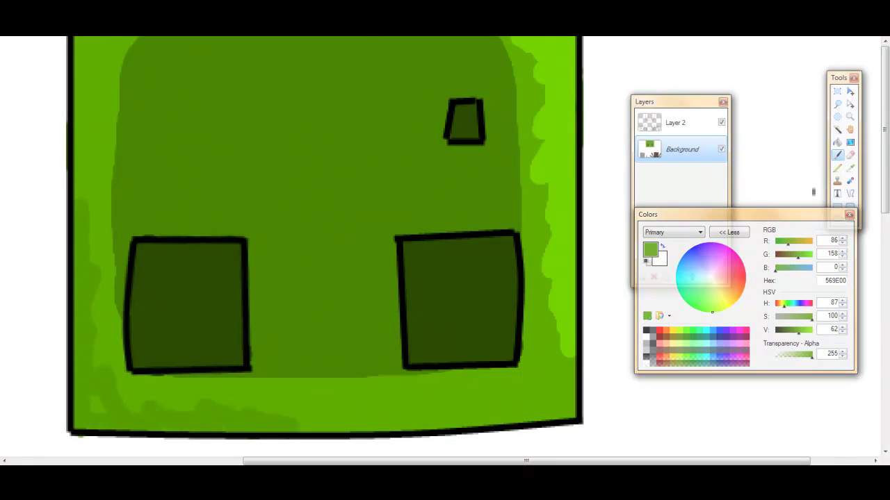
{"action": "scroll", "coordinate": [324, 236], "scroll_direction": "down", "scroll_amount": 2}
{"action": "scroll", "coordinate": [323, 236], "scroll_direction": "up", "scroll_amount": 2}
Move the Layers and Colors windows off the slime and roughen the inner edge of its highlight with the base green
{"action": "left_click_drag", "start_coordinate": [667, 101], "coordinate": [712, 66]}
{"action": "left_click", "coordinate": [799, 329]}
{"action": "left_click_drag", "start_coordinate": [667, 214], "coordinate": [729, 261]}
{"action": "scroll", "coordinate": [396, 236], "scroll_direction": "up", "scroll_amount": 1}
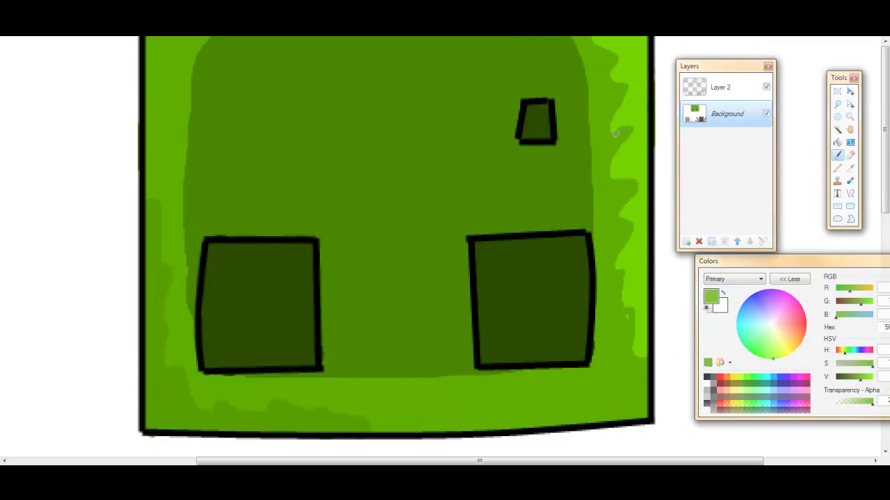
Examine the whole drawing with the Layer 2 outlines hidden and shown again
{"action": "scroll", "coordinate": [610, 142], "scroll_direction": "down", "scroll_amount": 1}
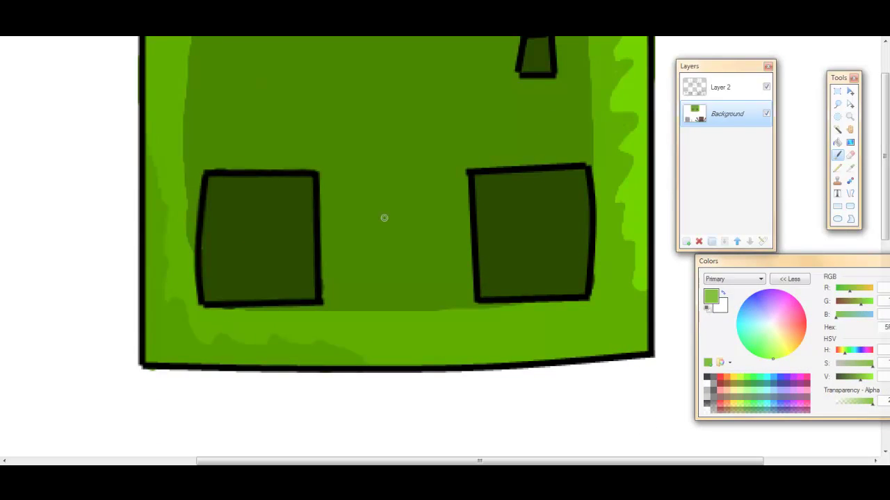
{"action": "key", "text": "z"}
{"action": "key", "text": "ctrl+0"}
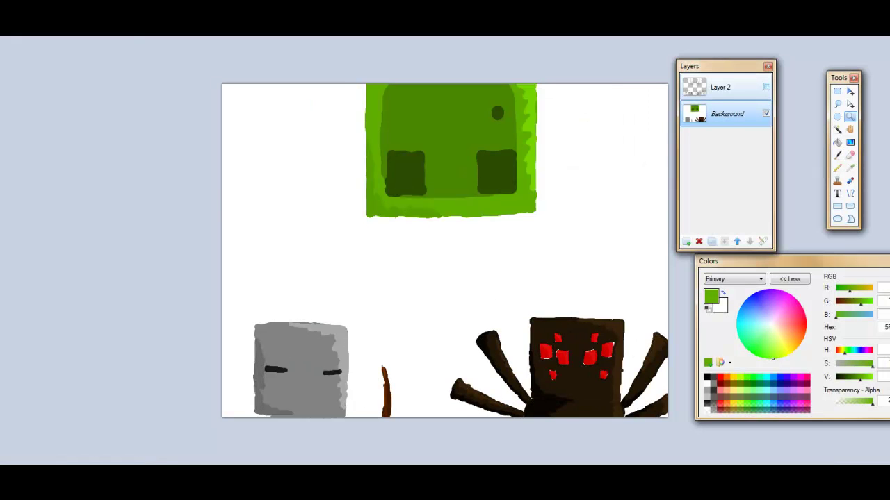
{"action": "left_click", "coordinate": [737, 241]}
{"action": "left_click", "coordinate": [749, 241]}
{"action": "key", "text": "b"}
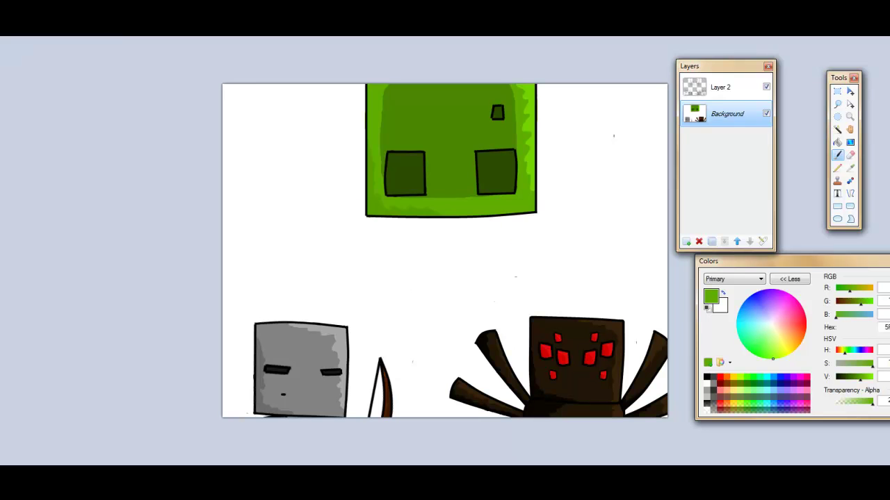
Move the Background layer above Layer 2 and rename it mobs
{"action": "left_click", "coordinate": [723, 87]}
{"action": "left_click", "coordinate": [723, 113]}
{"action": "left_click", "coordinate": [737, 241]}
{"action": "left_click", "coordinate": [762, 241]}
{"action": "type", "text": "N"}
{"action": "key", "text": "BackSpace"}
{"action": "type", "text": "mobs"}
{"action": "key", "text": "Return"}
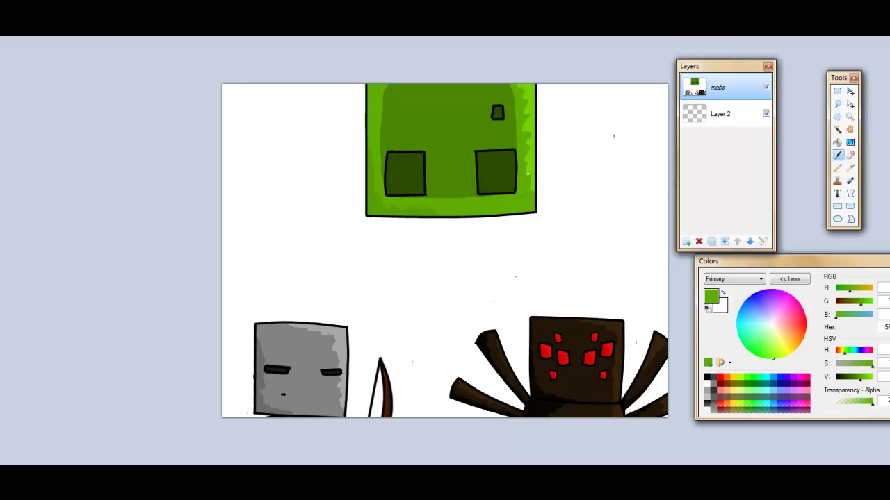
Hide the mobs layer and paint a thick, jagged dark grey outline around the canvas edges on Layer 2
{"action": "left_click", "coordinate": [766, 87]}
{"action": "left_click", "coordinate": [723, 113]}
{"action": "left_click", "coordinate": [706, 307]}
{"action": "left_click", "coordinate": [713, 383]}
{"action": "mouse_move", "coordinate": [224, 105]}
{"action": "left_mouse_down"}
{"action": "mouse_move", "coordinate": [249, 109]}
{"action": "mouse_move", "coordinate": [338, 88]}
{"action": "mouse_move", "coordinate": [481, 156]}
{"action": "mouse_move", "coordinate": [597, 141]}
{"action": "mouse_move", "coordinate": [657, 236]}
{"action": "mouse_move", "coordinate": [656, 346]}
{"action": "mouse_move", "coordinate": [594, 400]}
{"action": "mouse_move", "coordinate": [391, 337]}
{"action": "left_mouse_up"}
{"action": "mouse_move", "coordinate": [233, 179]}
{"action": "left_mouse_down"}
{"action": "mouse_move", "coordinate": [233, 282]}
{"action": "mouse_move", "coordinate": [305, 327]}
{"action": "mouse_move", "coordinate": [417, 375]}
{"action": "left_mouse_up"}
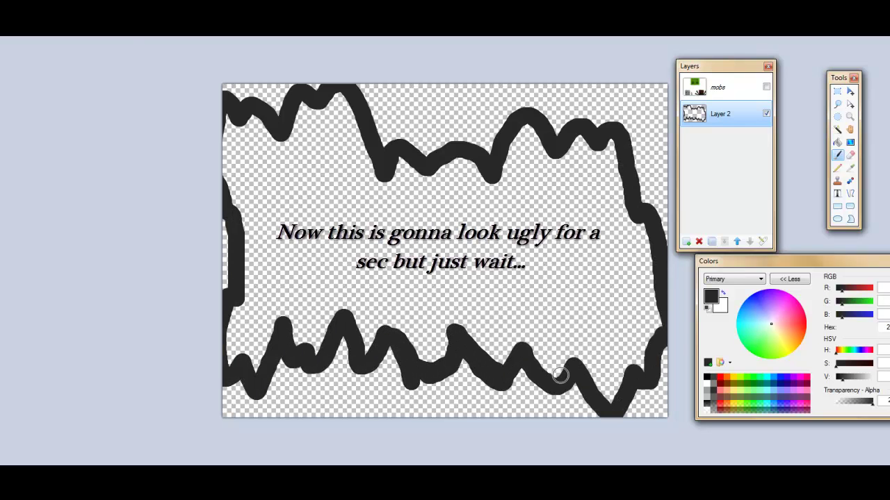
Fill the area outside the jagged outline with the same dark grey and erase irregular notches along its inner edge
{"action": "mouse_move", "coordinate": [646, 179]}
{"action": "left_mouse_down"}
{"action": "mouse_move", "coordinate": [608, 97]}
{"action": "mouse_move", "coordinate": [242, 109]}
{"action": "mouse_move", "coordinate": [420, 133]}
{"action": "mouse_move", "coordinate": [486, 132]}
{"action": "left_mouse_up"}
{"action": "mouse_move", "coordinate": [646, 354]}
{"action": "left_mouse_down"}
{"action": "mouse_move", "coordinate": [507, 403]}
{"action": "mouse_move", "coordinate": [292, 389]}
{"action": "mouse_move", "coordinate": [236, 312]}
{"action": "mouse_move", "coordinate": [232, 160]}
{"action": "mouse_move", "coordinate": [237, 242]}
{"action": "left_mouse_up"}
{"action": "key", "text": "e"}
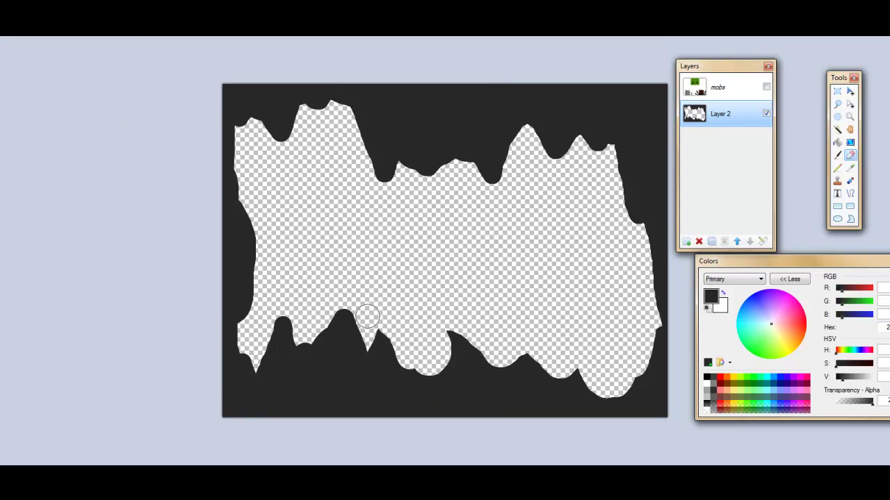
{"action": "left_click_drag", "start_coordinate": [311, 333], "coordinate": [321, 351]}
{"action": "mouse_move", "coordinate": [251, 375]}
{"action": "left_mouse_down"}
{"action": "mouse_move", "coordinate": [400, 245]}
{"action": "mouse_move", "coordinate": [647, 215]}
{"action": "mouse_move", "coordinate": [630, 160]}
{"action": "mouse_move", "coordinate": [456, 139]}
{"action": "mouse_move", "coordinate": [387, 196]}
{"action": "left_mouse_up"}
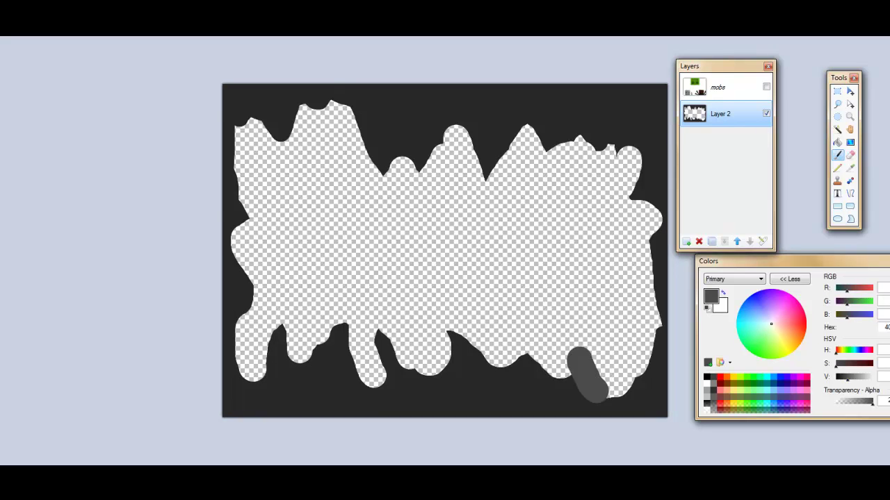
Paint a near-black strip along the canvas's upper edge and a lighter grey band inside the dark grey border
{"action": "mouse_move", "coordinate": [579, 361]}
{"action": "left_mouse_down"}
{"action": "mouse_move", "coordinate": [643, 288]}
{"action": "mouse_move", "coordinate": [611, 148]}
{"action": "mouse_move", "coordinate": [253, 119]}
{"action": "mouse_move", "coordinate": [278, 327]}
{"action": "mouse_move", "coordinate": [569, 361]}
{"action": "left_mouse_up"}
{"action": "left_click", "coordinate": [707, 377]}
{"action": "mouse_move", "coordinate": [650, 111]}
{"action": "left_mouse_down"}
{"action": "mouse_move", "coordinate": [567, 77]}
{"action": "mouse_move", "coordinate": [229, 89]}
{"action": "left_mouse_up"}
{"action": "key", "text": "k"}
{"action": "left_click", "coordinate": [619, 302]}
{"action": "key", "text": "b"}
{"action": "mouse_move", "coordinate": [618, 371]}
{"action": "left_mouse_down"}
{"action": "mouse_move", "coordinate": [622, 320]}
{"action": "mouse_move", "coordinate": [507, 167]}
{"action": "mouse_move", "coordinate": [292, 147]}
{"action": "mouse_move", "coordinate": [276, 288]}
{"action": "mouse_move", "coordinate": [417, 321]}
{"action": "mouse_move", "coordinate": [598, 292]}
{"action": "mouse_move", "coordinate": [415, 188]}
{"action": "left_mouse_up"}
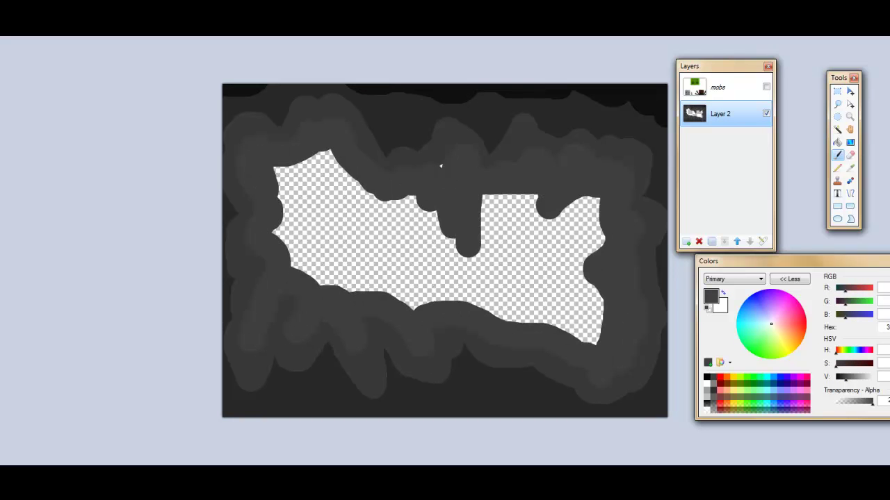
Fill the remaining transparent centre of Layer 2 with progressively lighter greys, leaving the lightest patches in the middle
{"action": "left_click_drag", "start_coordinate": [417, 285], "coordinate": [347, 278]}
{"action": "key", "text": "k"}
{"action": "left_click", "coordinate": [582, 342]}
{"action": "key", "text": "b"}
{"action": "mouse_move", "coordinate": [582, 342]}
{"action": "left_mouse_down"}
{"action": "mouse_move", "coordinate": [520, 207]}
{"action": "mouse_move", "coordinate": [375, 208]}
{"action": "mouse_move", "coordinate": [292, 251]}
{"action": "mouse_move", "coordinate": [417, 298]}
{"action": "mouse_move", "coordinate": [531, 225]}
{"action": "left_mouse_up"}
{"action": "mouse_move", "coordinate": [348, 199]}
{"action": "left_mouse_down"}
{"action": "mouse_move", "coordinate": [323, 275]}
{"action": "mouse_move", "coordinate": [431, 236]}
{"action": "mouse_move", "coordinate": [309, 250]}
{"action": "mouse_move", "coordinate": [485, 203]}
{"action": "left_mouse_up"}
Distort the painted grey areas of Layer 2 into a rough, dented texture
{"action": "left_click", "coordinate": [268, 46]}
{"action": "left_click", "coordinate": [518, 280]}
{"action": "left_click", "coordinate": [268, 57]}
{"action": "left_click_drag", "start_coordinate": [81, 143], "coordinate": [119, 170]}
{"action": "left_click_drag", "start_coordinate": [78, 223], "coordinate": [74, 223]}
{"action": "left_click", "coordinate": [151, 303]}
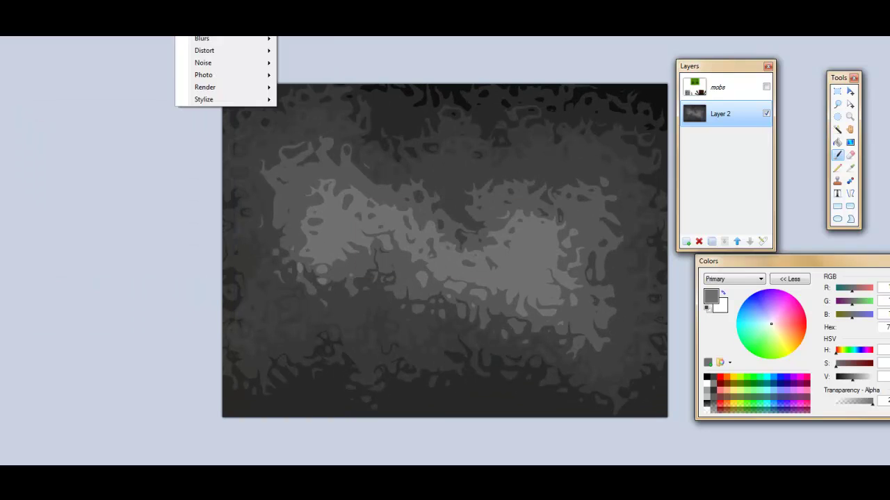
Brighten the light patches of Layer 2's grey texture with an effect and adjust its tones
{"action": "left_click", "coordinate": [320, 69]}
{"action": "left_click_drag", "start_coordinate": [123, 182], "coordinate": [93, 182]}
{"action": "left_click", "coordinate": [170, 236]}
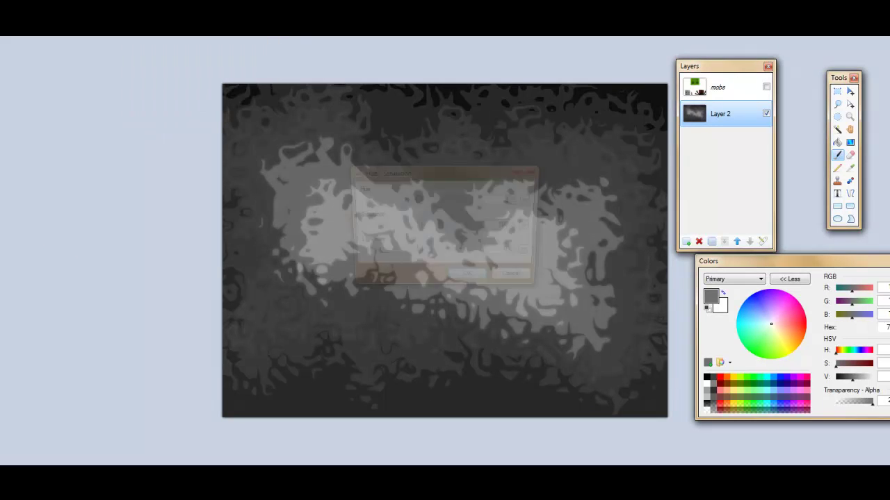
{"action": "left_click", "coordinate": [165, 58]}
{"action": "left_click_drag", "start_coordinate": [130, 227], "coordinate": [104, 227]}
{"action": "left_click", "coordinate": [169, 254]}
Show the mobs layer, hide Layer 2 and make mobs the active layer
{"action": "left_click", "coordinate": [766, 87]}
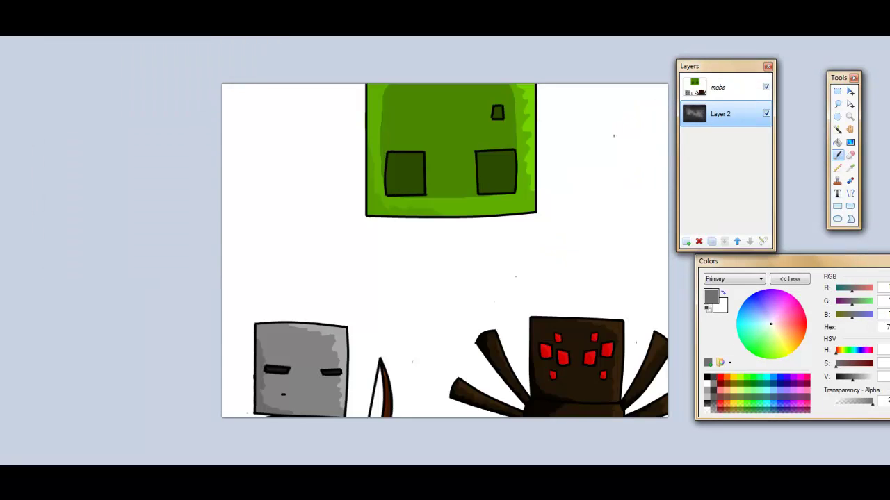
{"action": "left_click", "coordinate": [766, 113]}
{"action": "left_click", "coordinate": [717, 87]}
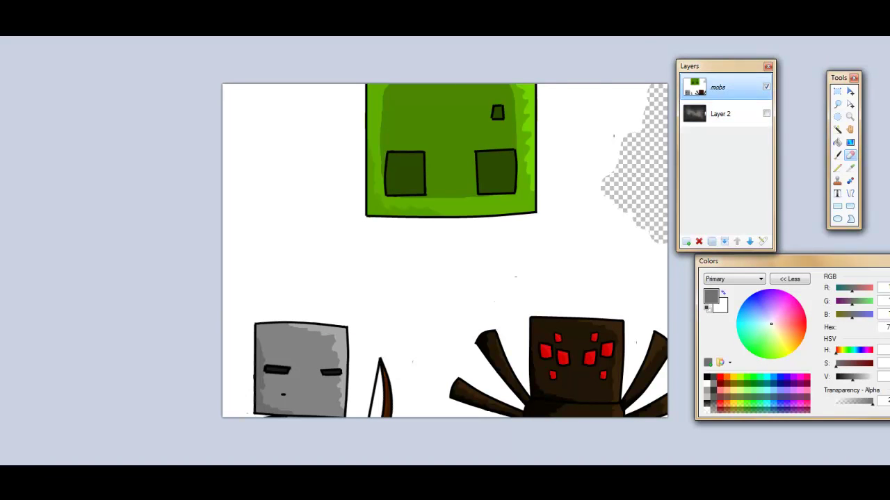
Remove the white background around the mobs and between the spider's legs with the Magic Wand
{"action": "key", "text": "z"}
{"action": "left_click", "coordinate": [551, 87]}
{"action": "right_click", "coordinate": [552, 88]}
{"action": "right_click", "coordinate": [552, 88]}
{"action": "key", "text": "ctrl+plus"}
{"action": "key", "text": "s"}
{"action": "key", "text": "s"}
{"action": "key", "text": "s"}
{"action": "key", "text": "s"}
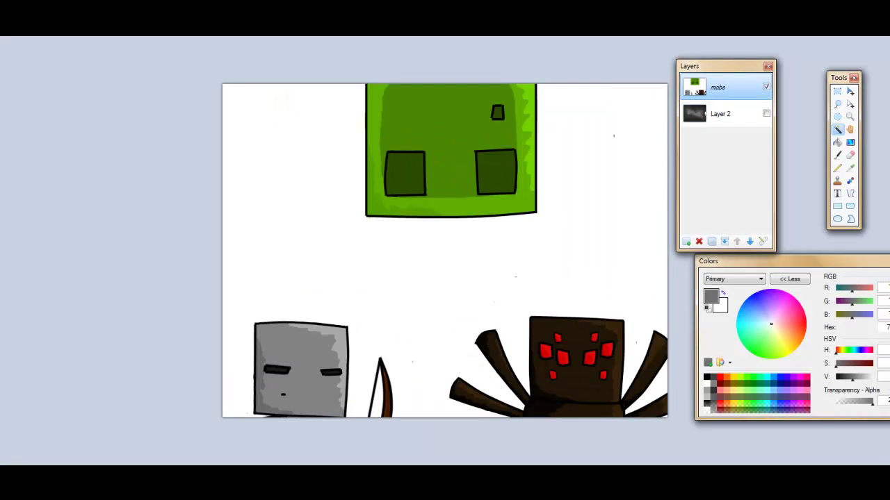
{"action": "key", "text": "e"}
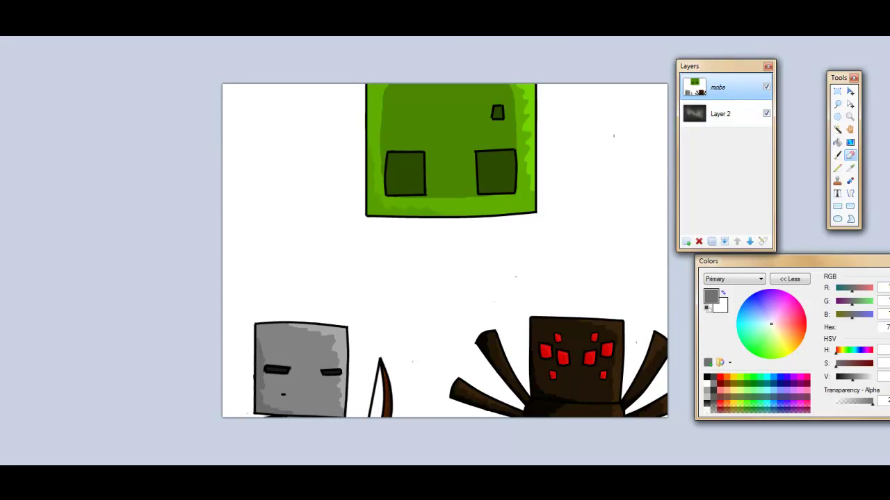
{"action": "key", "text": "s"}
{"action": "left_click", "coordinate": [766, 113]}
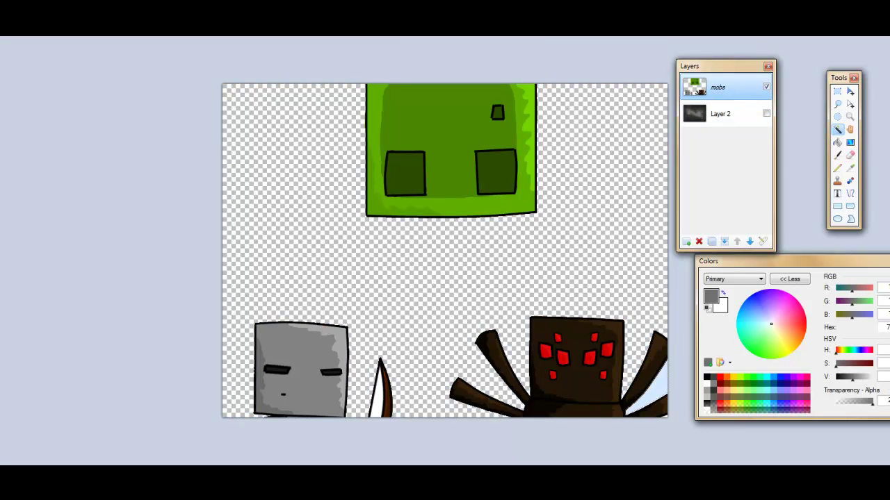
{"action": "key", "text": "s"}
Redraw the outlines of the slime, skeleton and spider with black 000000 lines on the mobs layer
{"action": "key", "text": "s"}
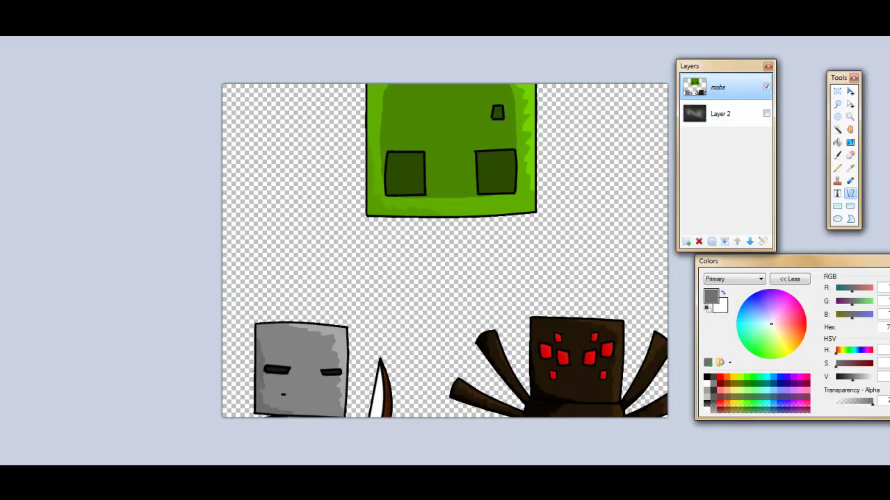
{"action": "left_click_drag", "start_coordinate": [365, 83], "coordinate": [366, 217]}
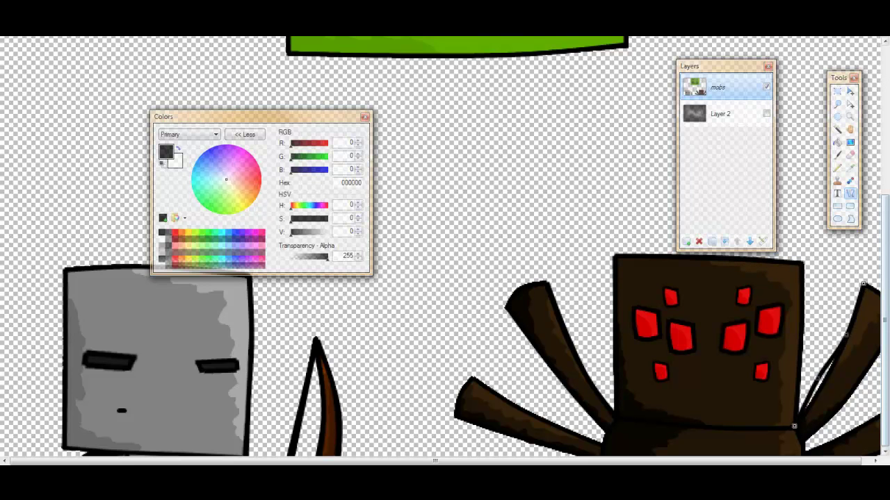
{"action": "scroll", "coordinate": [442, 250], "scroll_direction": "right", "scroll_amount": 1}
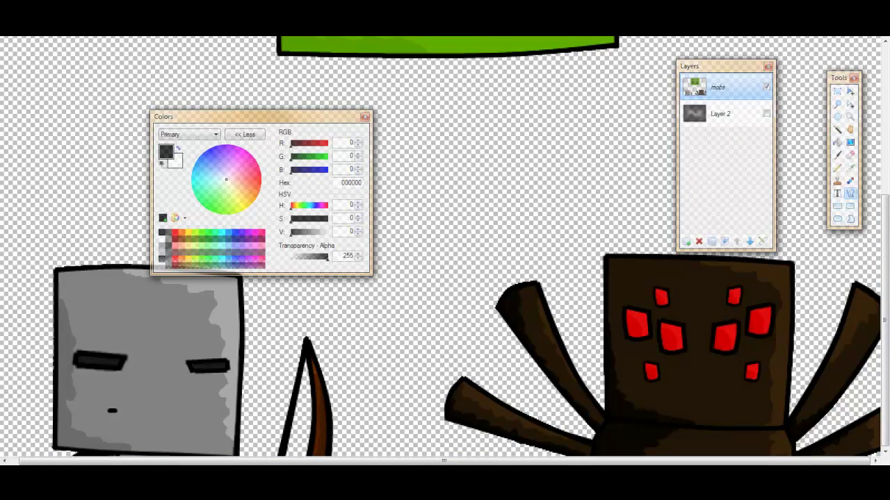
Show Layer 2 behind the mobs, fit the whole drawing in view and move the Colors window aside
{"action": "left_click", "coordinate": [766, 113]}
{"action": "key", "text": "ctrl+b"}
{"action": "left_click_drag", "start_coordinate": [208, 116], "coordinate": [71, 143]}
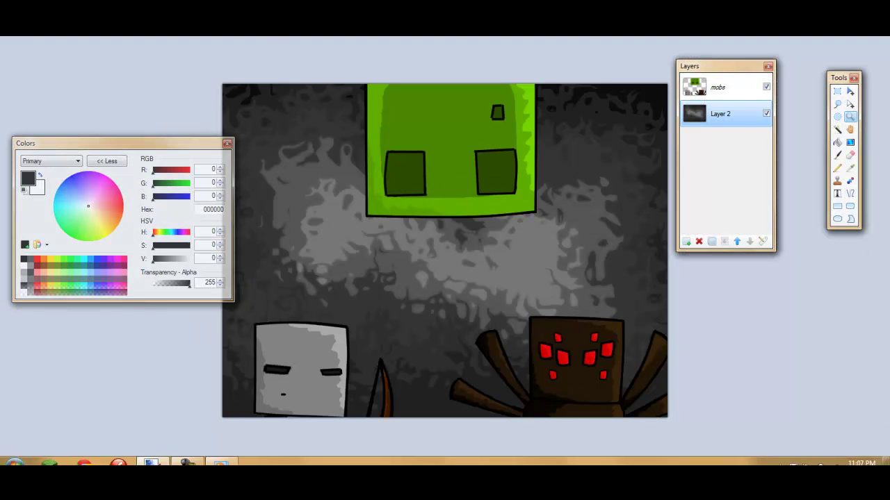
Merge the mobs and Layer 2 into a single layer and apply the Glow photo effect
{"action": "key", "text": "ctrl+shift+f"}
{"action": "key", "text": "alt+c"}
{"action": "type", "text": "pg13"}
{"action": "key", "text": "Return"}
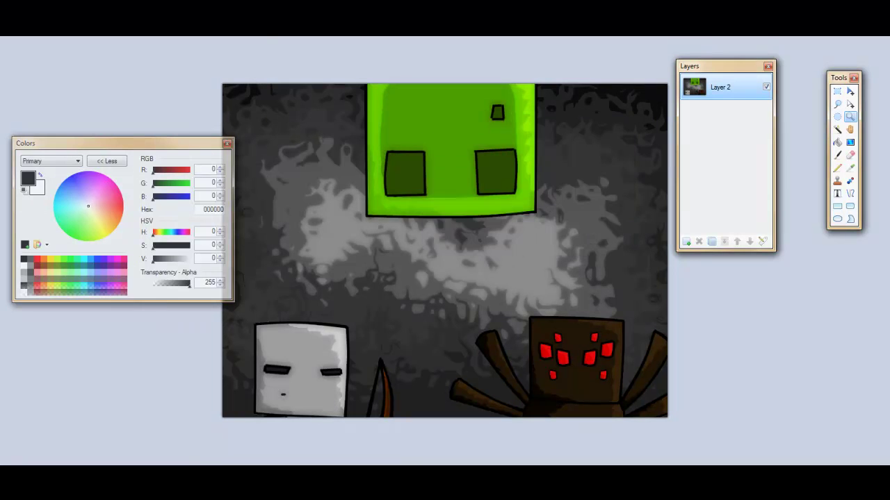
{"action": "key", "text": "alt+c"}
{"action": "key", "text": "d"}
{"action": "key", "text": "f"}
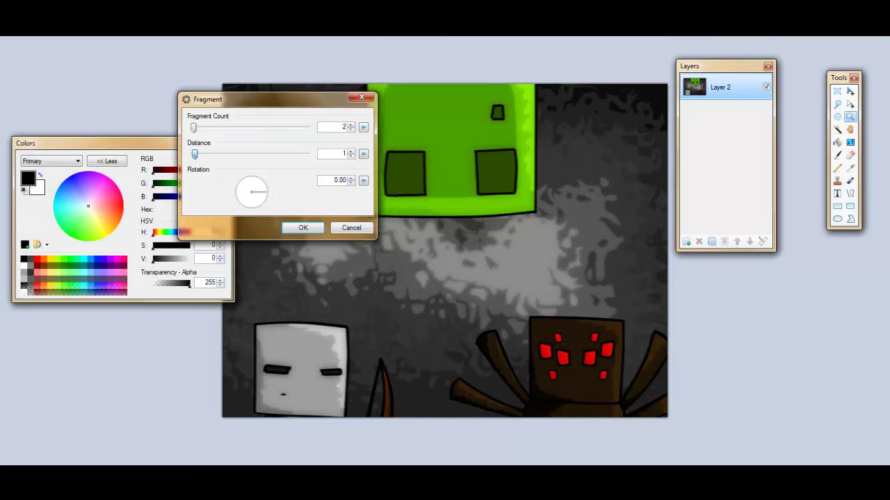
{"action": "key", "text": "Escape"}
Open the Brightness / Contrast adjustment for the merged drawing
{"action": "key", "text": "alt+a"}
{"action": "key", "text": "b"}
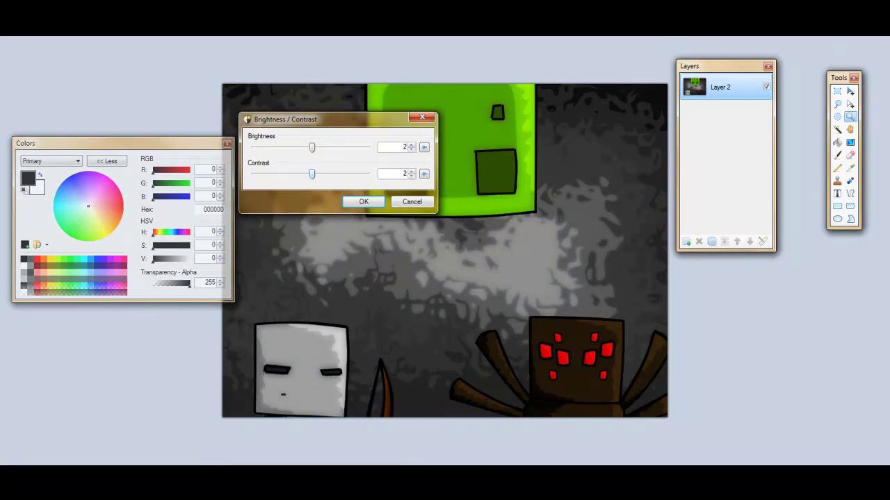